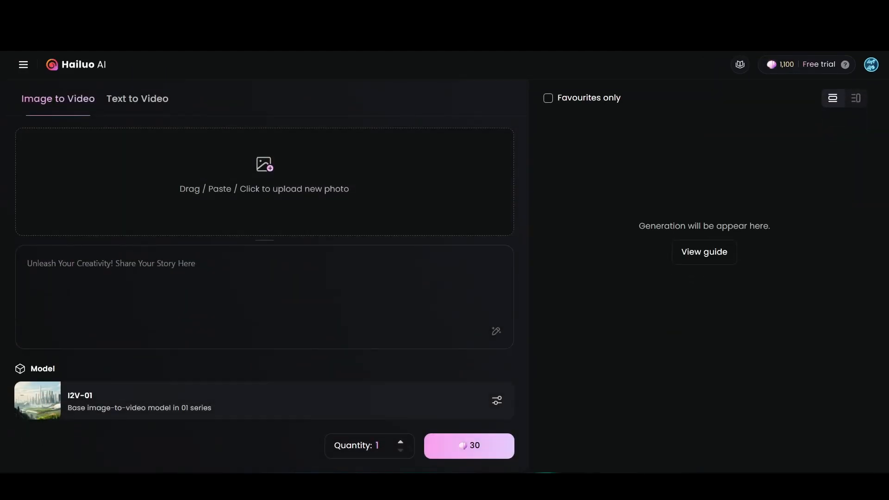
Step: Upload the gaming-room portrait and enter the prompt "Character talking into camera, hands by side, Static camera, no camera zoom, no camera pan, no sudden hand movements"
{"action": "left_click_drag", "start_coordinate": [70, 199], "coordinate": [255, 187]}
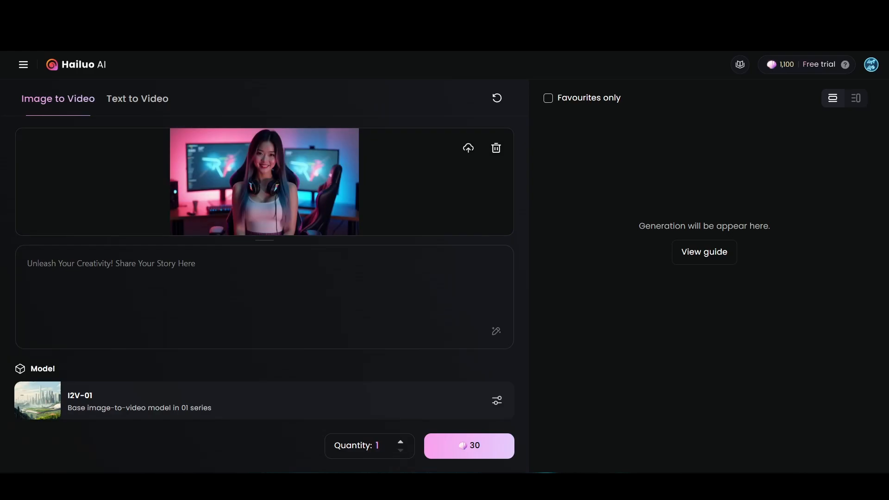
{"action": "type", "text": "Character talking into camera, hands by side, Static camera, no camera zoom, no camera pan, no sudden hand movements"}
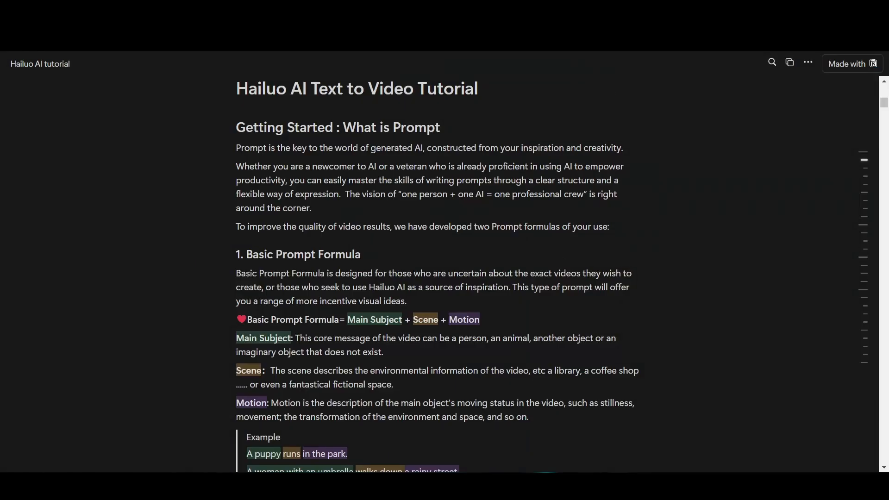
Step: Switch to the Hailuo AI tutorial page and read its prompt formulas, usage tips and camera movement advice
{"action": "scroll", "coordinate": [437, 276], "scroll_direction": "down", "scroll_amount": 10}
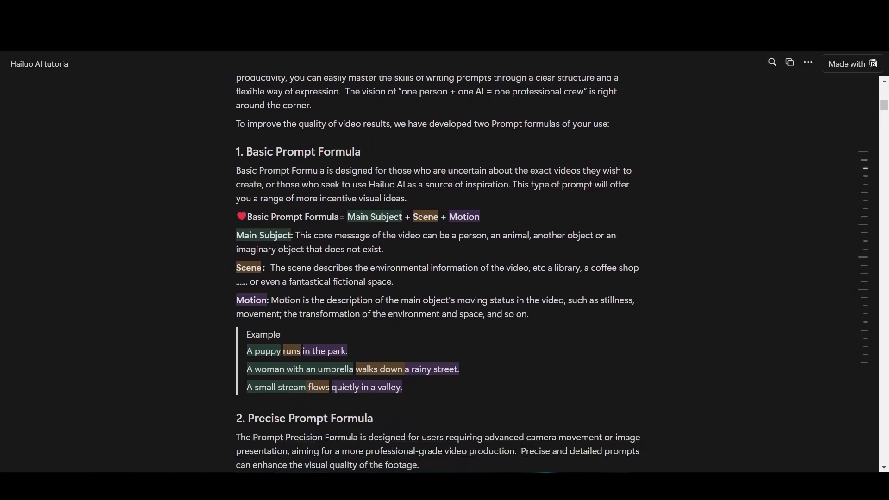
{"action": "scroll", "coordinate": [437, 277], "scroll_direction": "down", "scroll_amount": 12}
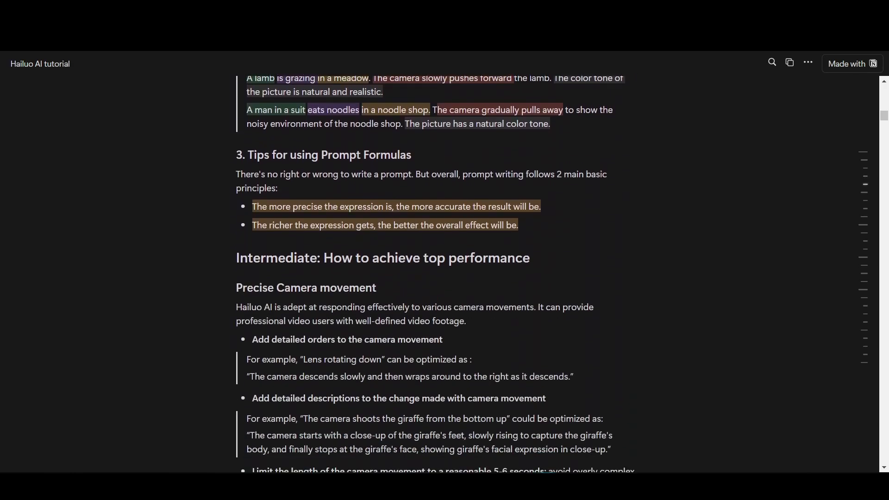
{"action": "scroll", "coordinate": [439, 276], "scroll_direction": "down", "scroll_amount": 12}
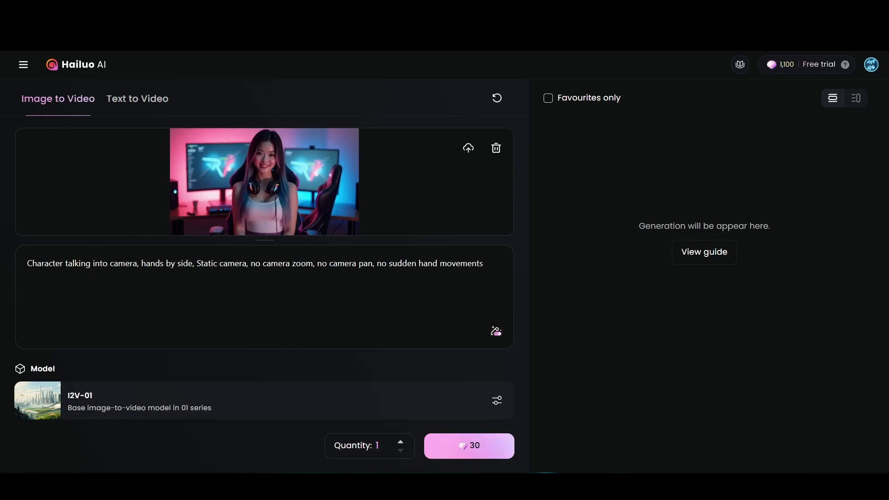
Step: Return to Hailuo AI, generate the clip with the I2V-01 model at quantity 1, and preview the generated videos
{"action": "left_click", "coordinate": [469, 445]}
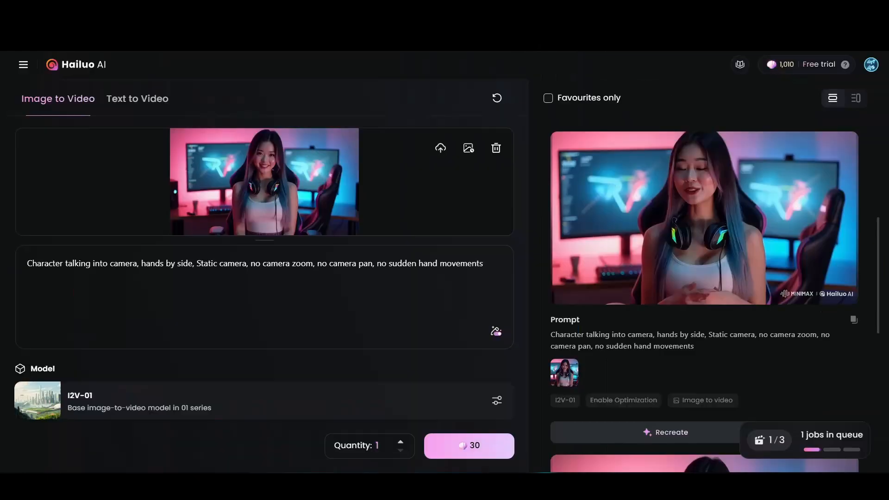
{"action": "scroll", "coordinate": [703, 278], "scroll_direction": "down", "scroll_amount": 5}
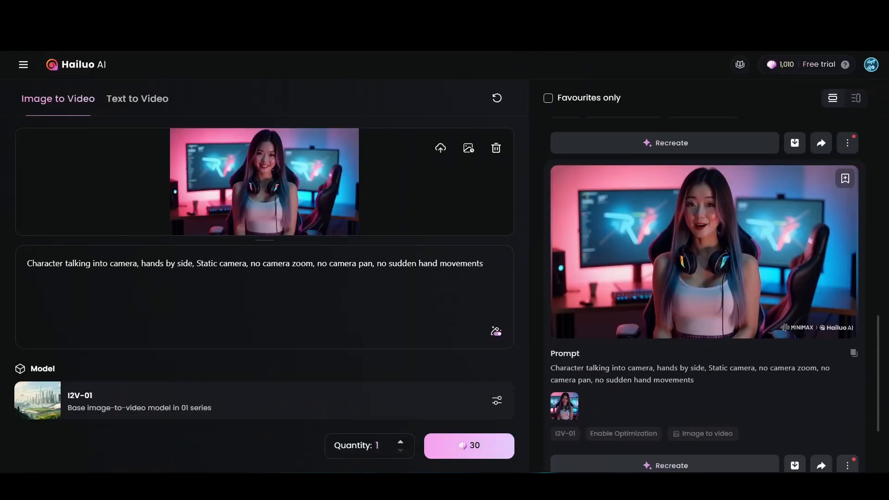
{"action": "left_click", "coordinate": [704, 252]}
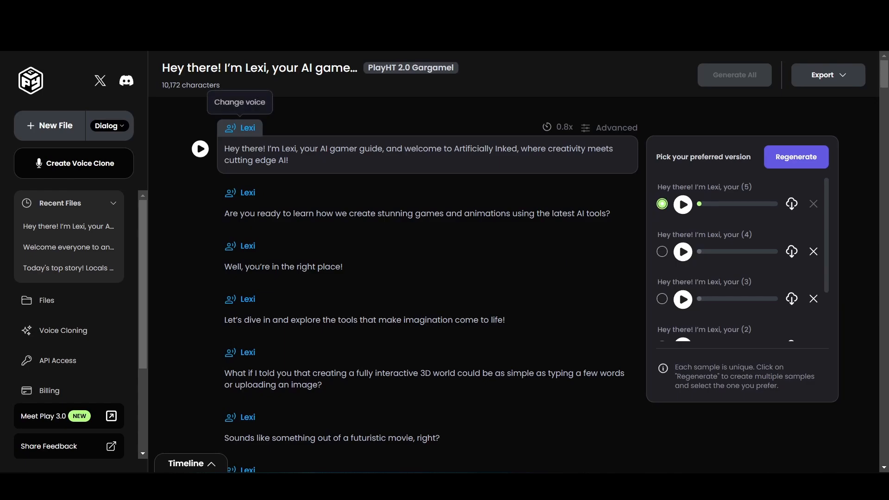
Step: In PlayHT, browse the pre-made American male voices for the script's first paragraph without choosing one
{"action": "left_click", "coordinate": [240, 127]}
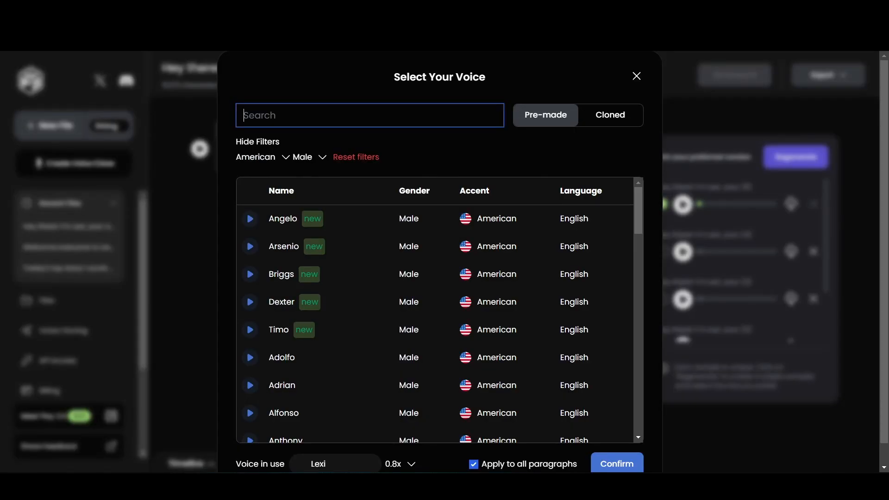
{"action": "scroll", "coordinate": [435, 310], "scroll_direction": "down", "scroll_amount": 3}
{"action": "scroll", "coordinate": [435, 310], "scroll_direction": "down", "scroll_amount": 3}
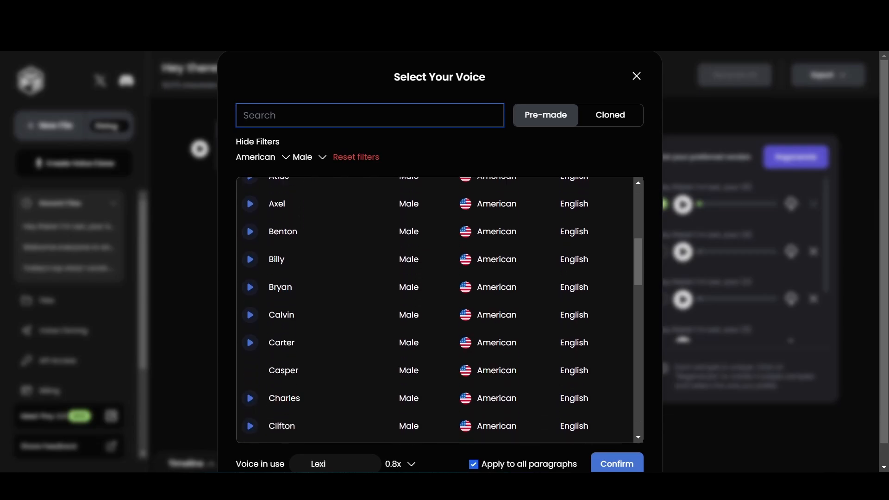
{"action": "scroll", "coordinate": [435, 310], "scroll_direction": "down", "scroll_amount": 3}
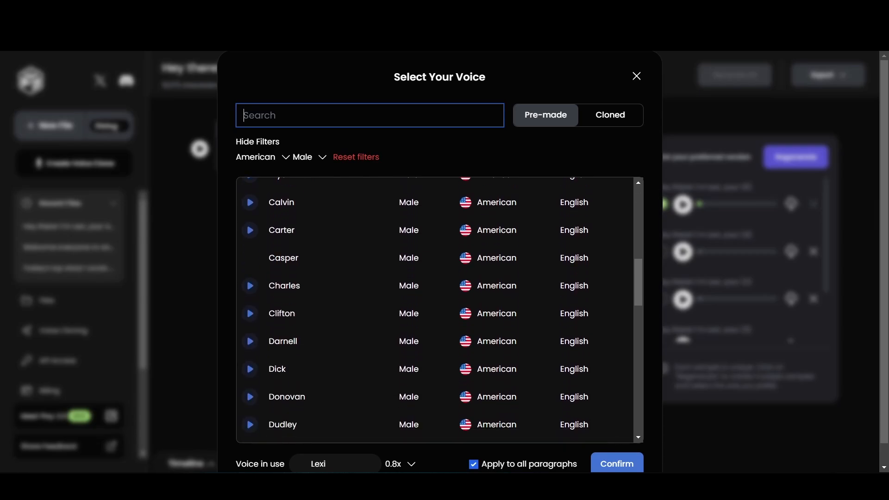
{"action": "key", "text": "Escape"}
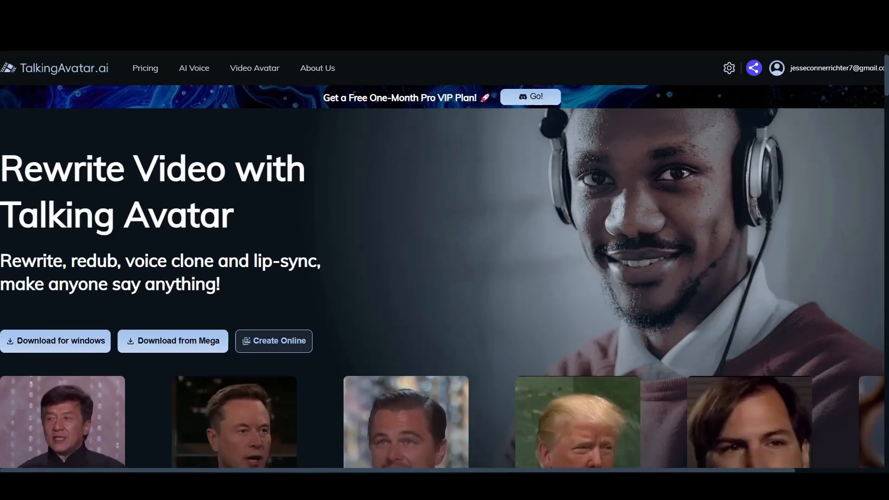
Step: Switch to the TalkingAvatar.ai website and look through its home page, including the introduction and the redubbing feature
{"action": "scroll", "coordinate": [444, 287], "scroll_direction": "down", "scroll_amount": 9}
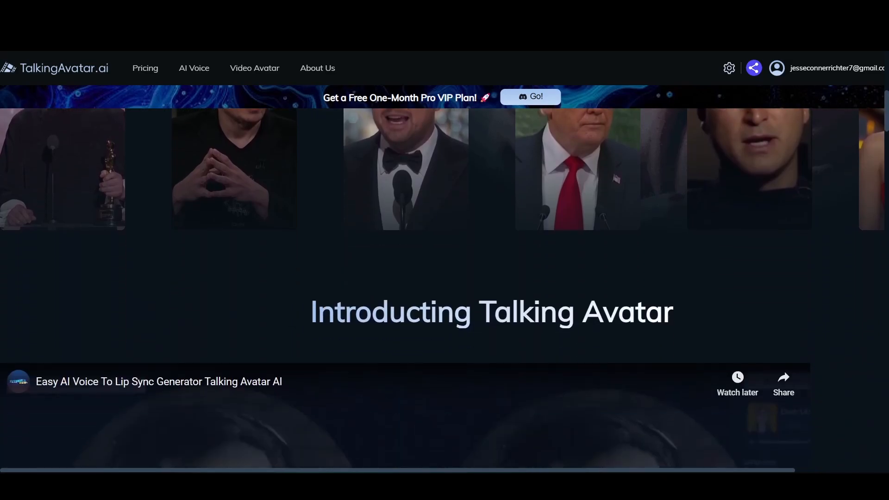
{"action": "scroll", "coordinate": [445, 287], "scroll_direction": "down", "scroll_amount": 8}
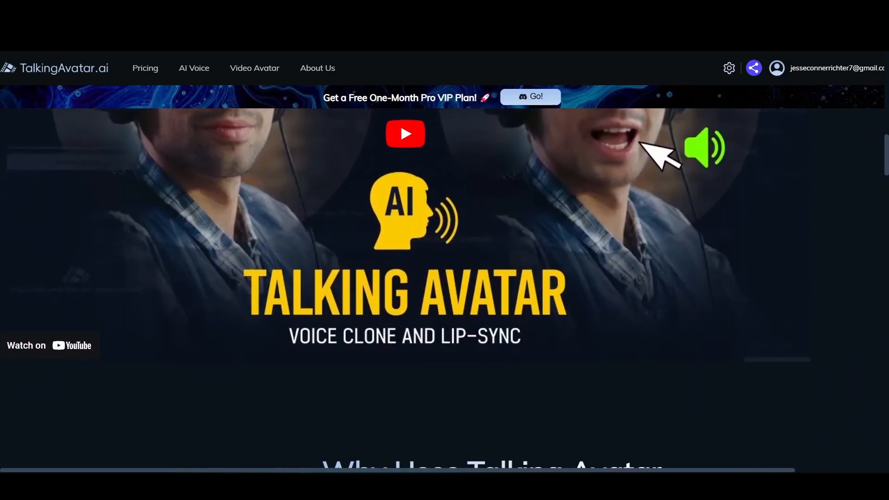
{"action": "scroll", "coordinate": [444, 287], "scroll_direction": "down", "scroll_amount": 5}
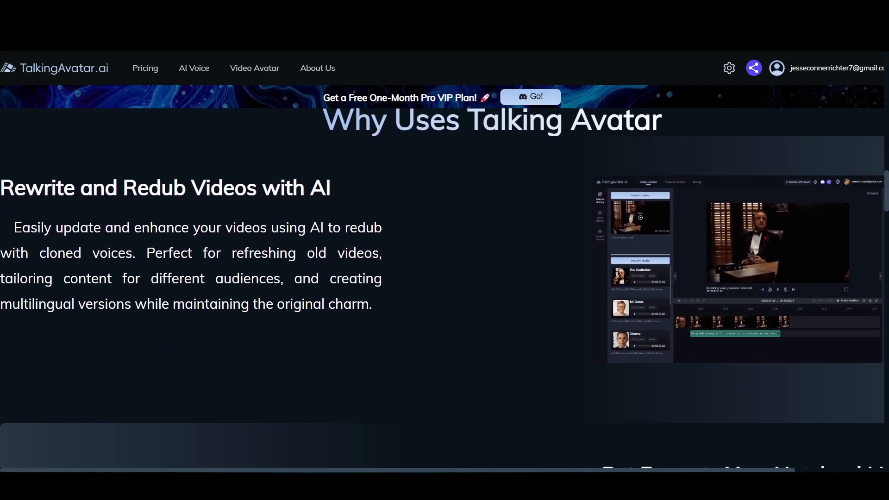
{"action": "scroll", "coordinate": [444, 287], "scroll_direction": "down", "scroll_amount": 3}
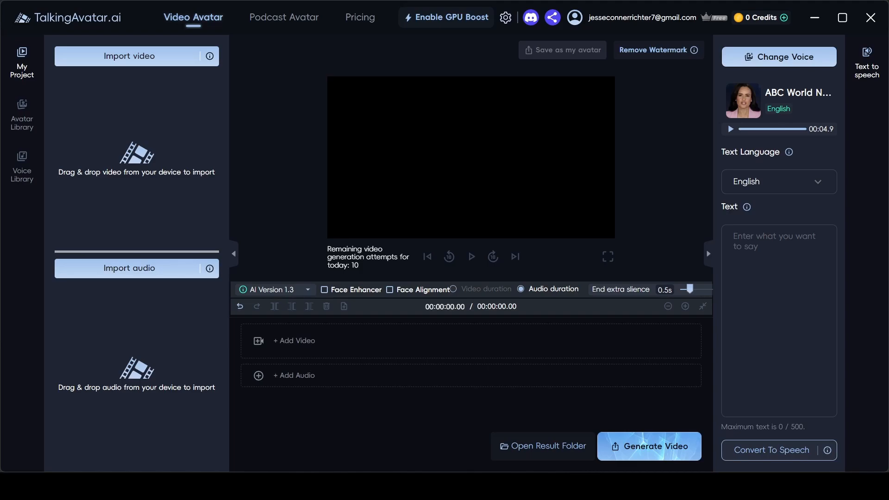
Step: In the TalkingAvatar.ai desktop app, import the generated MP4 clip and the WAV voice recording and place both on the timeline
{"action": "left_click_drag", "start_coordinate": [69, 139], "coordinate": [155, 146]}
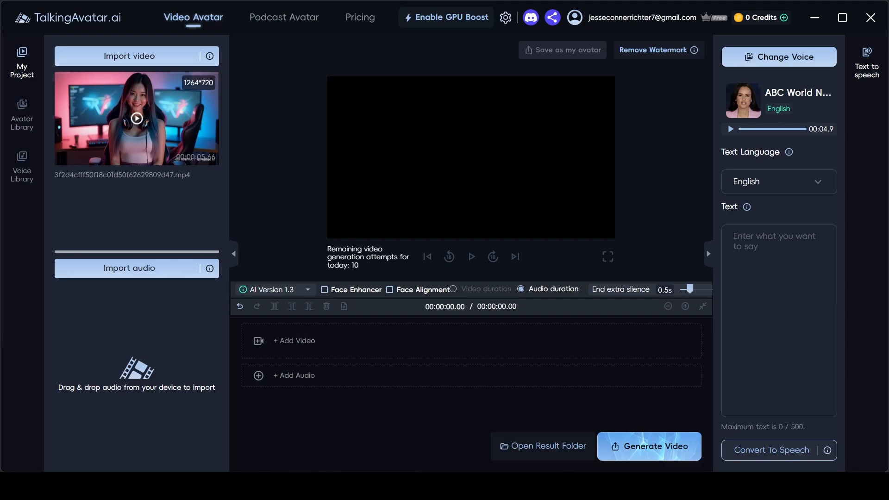
{"action": "left_click_drag", "start_coordinate": [55, 326], "coordinate": [125, 330]}
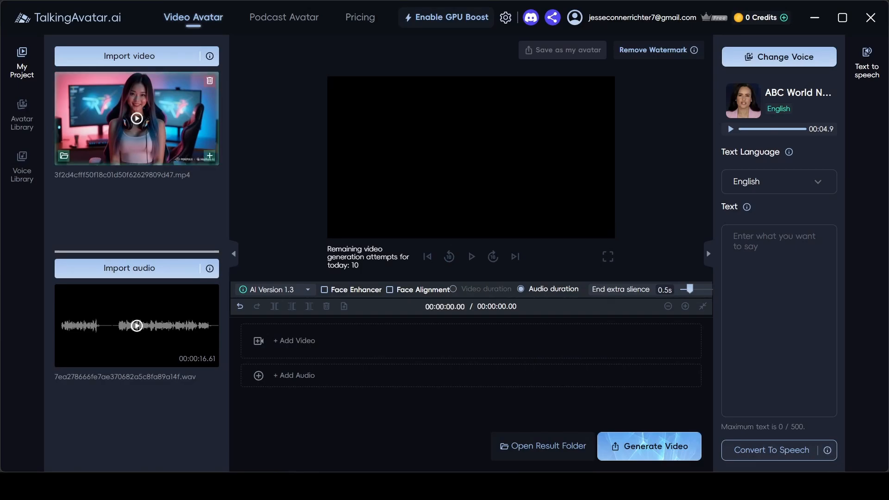
{"action": "left_click_drag", "start_coordinate": [136, 118], "coordinate": [396, 353]}
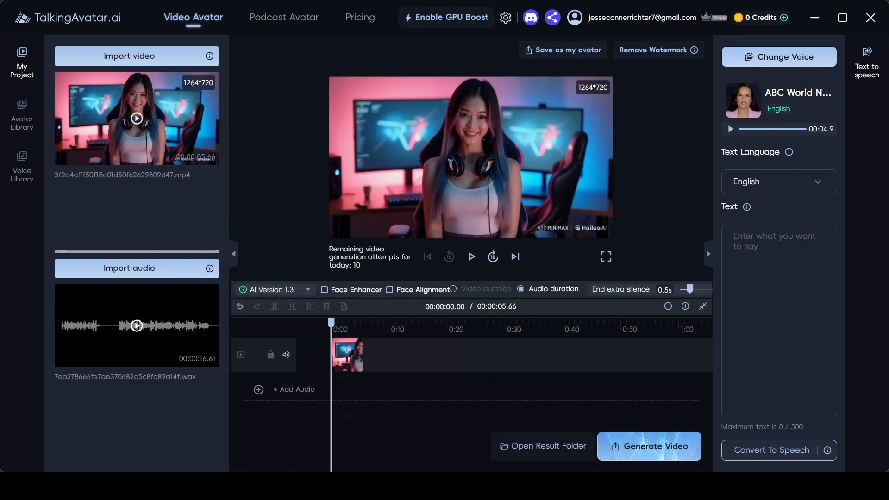
{"action": "left_click_drag", "start_coordinate": [136, 326], "coordinate": [470, 387]}
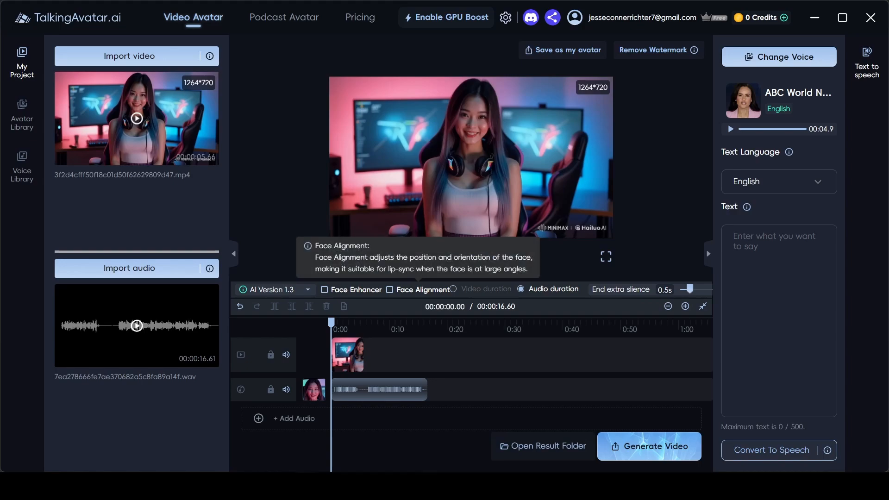
{"action": "left_click", "coordinate": [454, 289]}
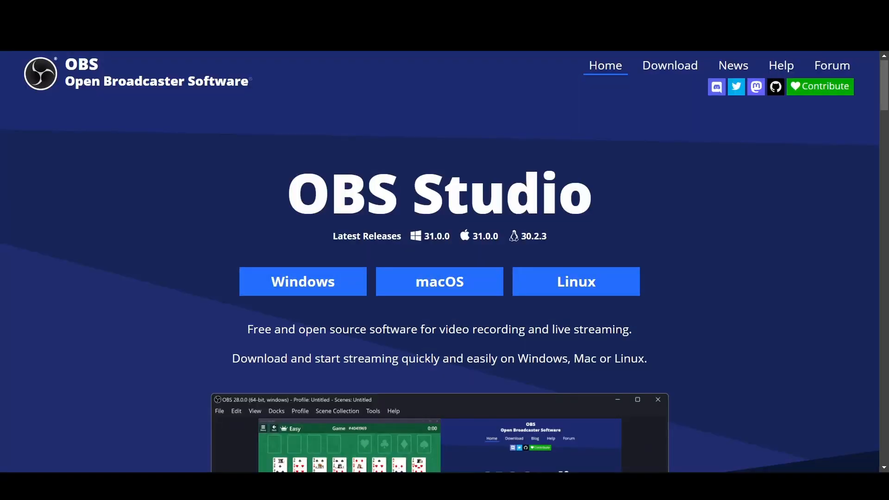
Step: Switch to the OBS Studio website and look over the download options, the interface preview and the sponsors
{"action": "scroll", "coordinate": [440, 262], "scroll_direction": "down", "scroll_amount": 8}
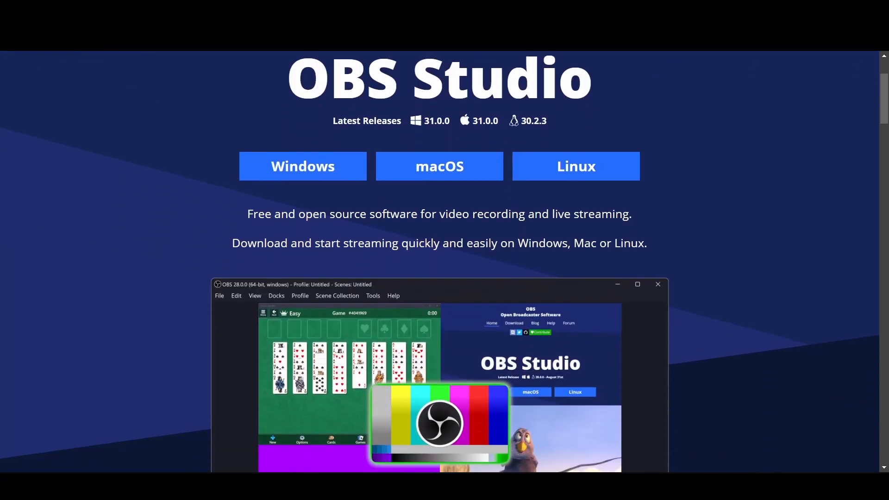
{"action": "scroll", "coordinate": [439, 261], "scroll_direction": "down", "scroll_amount": 6}
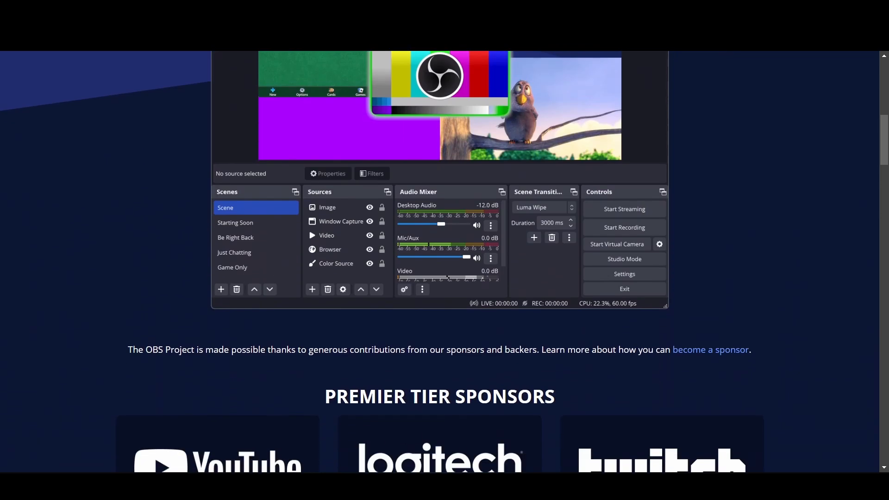
{"action": "scroll", "coordinate": [440, 262], "scroll_direction": "down", "scroll_amount": 9}
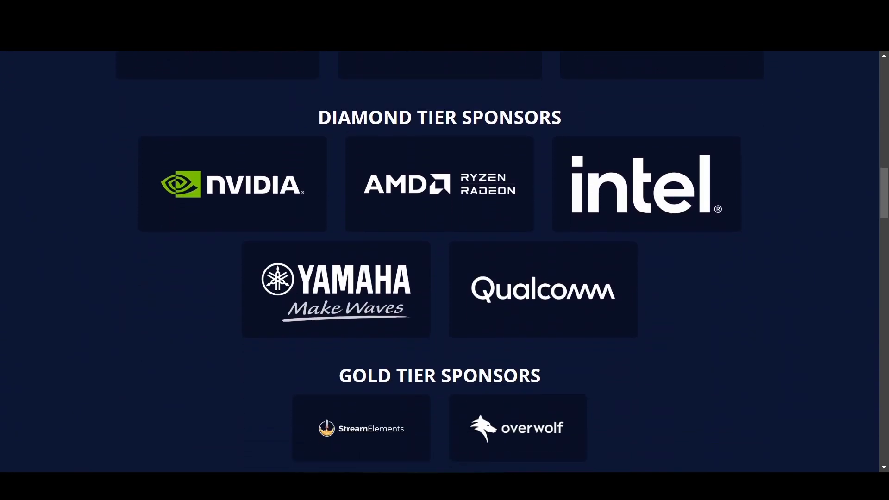
{"action": "scroll", "coordinate": [440, 262], "scroll_direction": "down", "scroll_amount": 4}
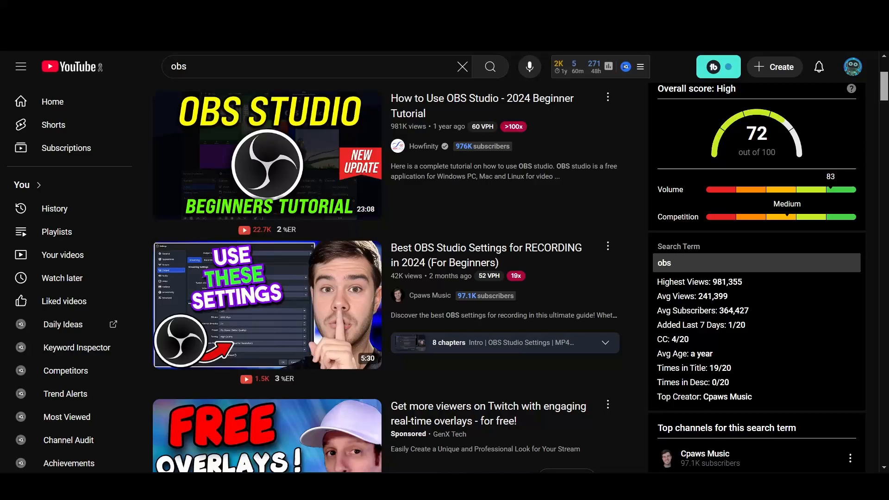
Step: On YouTube, look through the search results for "obs" to find OBS Studio tutorials
{"action": "scroll", "coordinate": [509, 278], "scroll_direction": "down", "scroll_amount": 7}
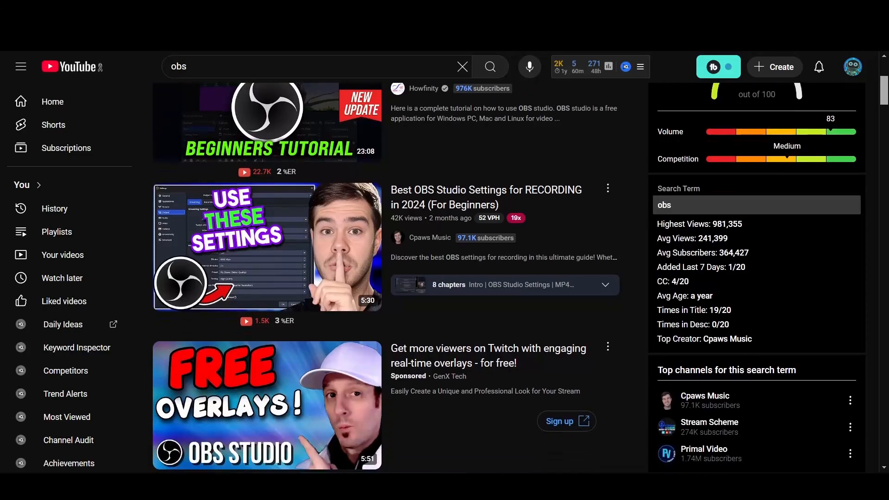
{"action": "scroll", "coordinate": [509, 277], "scroll_direction": "down", "scroll_amount": 9}
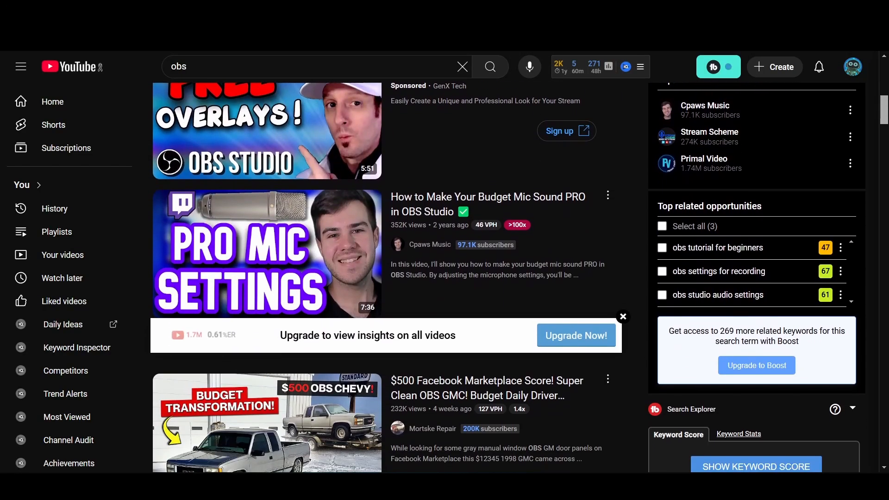
{"action": "scroll", "coordinate": [509, 278], "scroll_direction": "down", "scroll_amount": 7}
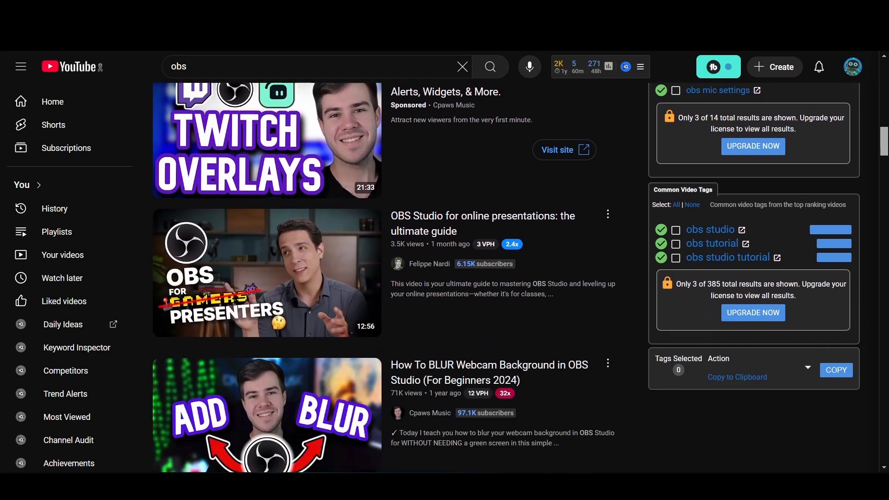
{"action": "scroll", "coordinate": [509, 277], "scroll_direction": "down", "scroll_amount": 3}
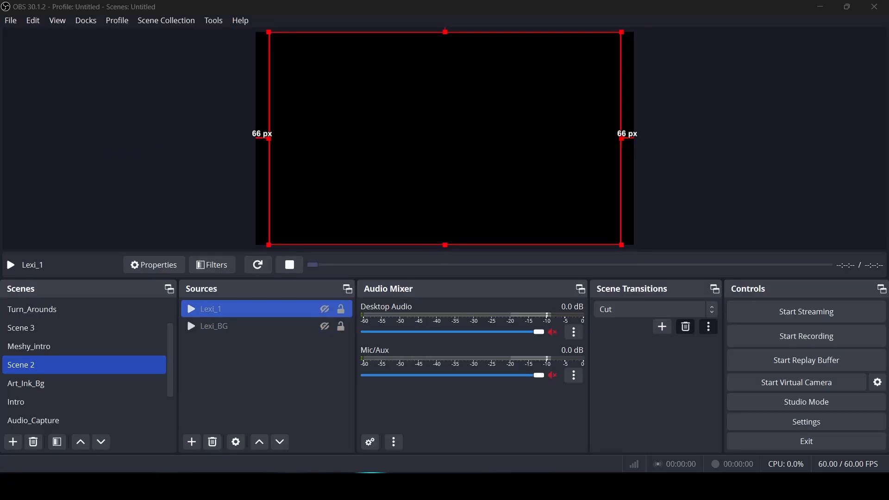
Step: In OBS Studio, make the Lexi_1 source visible in Scene 2 and confirm a 200 px bottom crop in its transform settings
{"action": "left_click", "coordinate": [324, 309]}
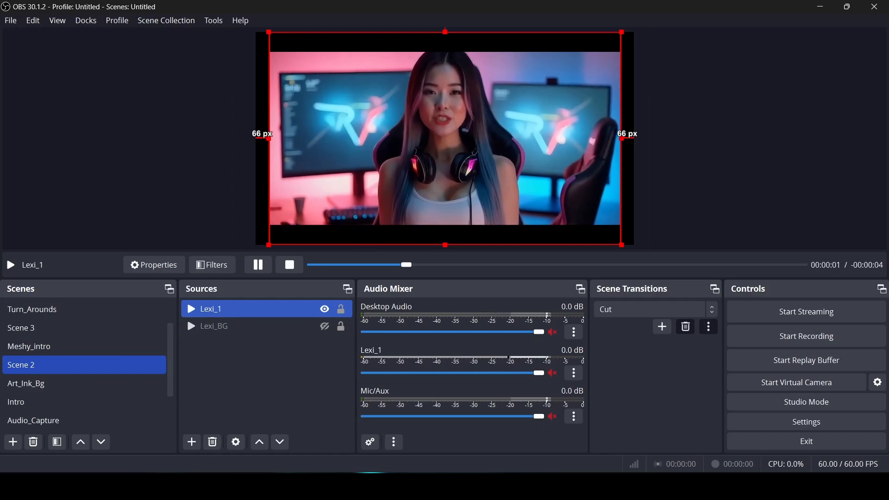
{"action": "right_click", "coordinate": [281, 309]}
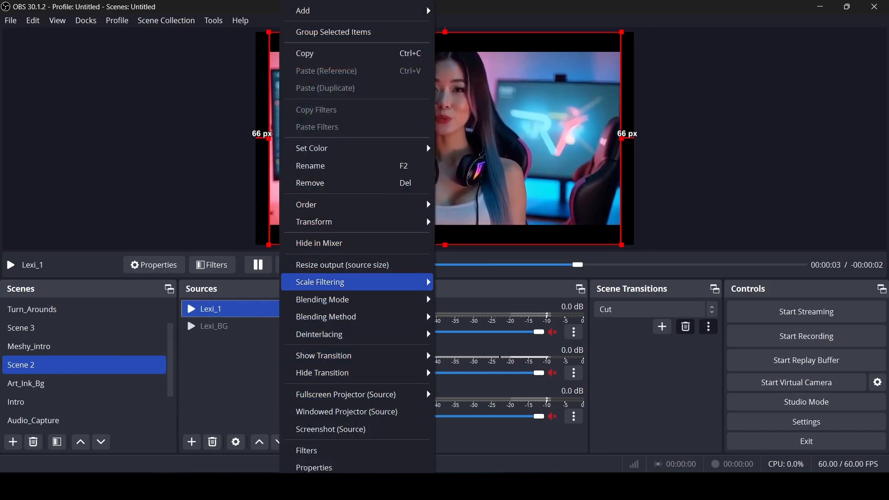
{"action": "mouse_move", "coordinate": [319, 222]}
{"action": "left_click", "coordinate": [459, 221]}
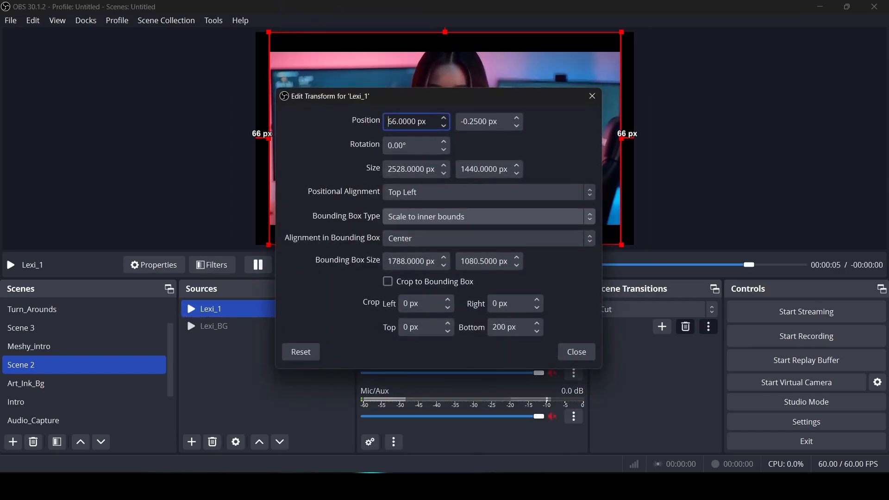
{"action": "left_click", "coordinate": [518, 327]}
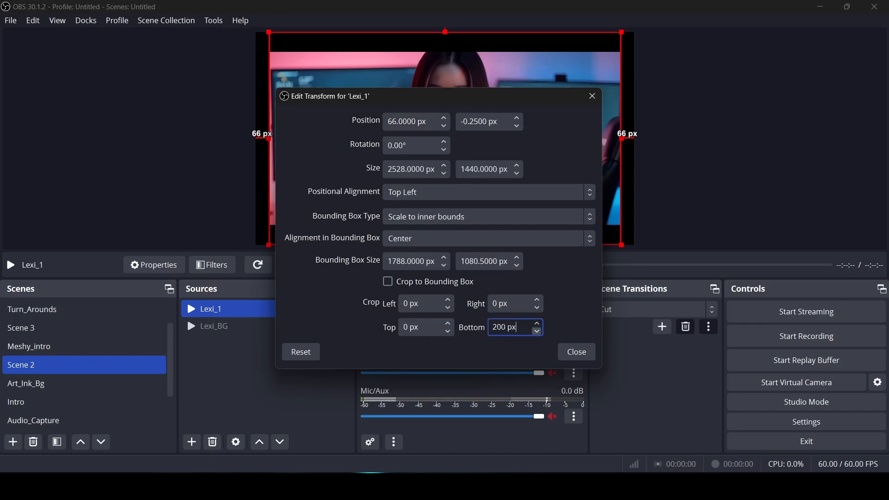
{"action": "key", "text": "Return"}
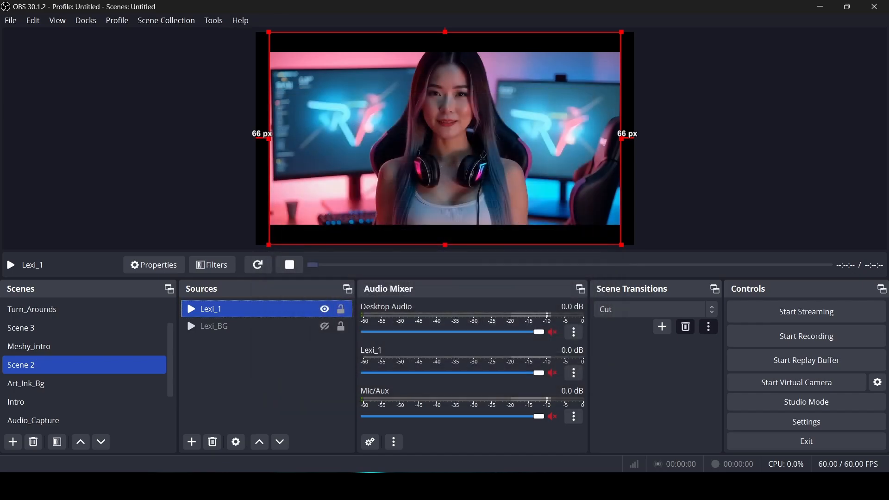
Step: Make the blurred Lexi_BG source visible in Scene 2, then briefly hide Lexi_1 to check the background and show it again
{"action": "left_click", "coordinate": [187, 320], "text": "ctrl"}
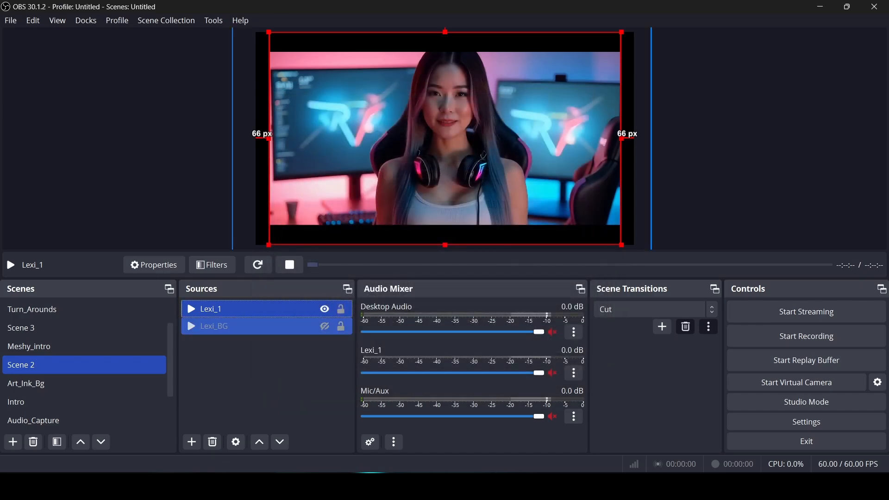
{"action": "left_click", "coordinate": [324, 327]}
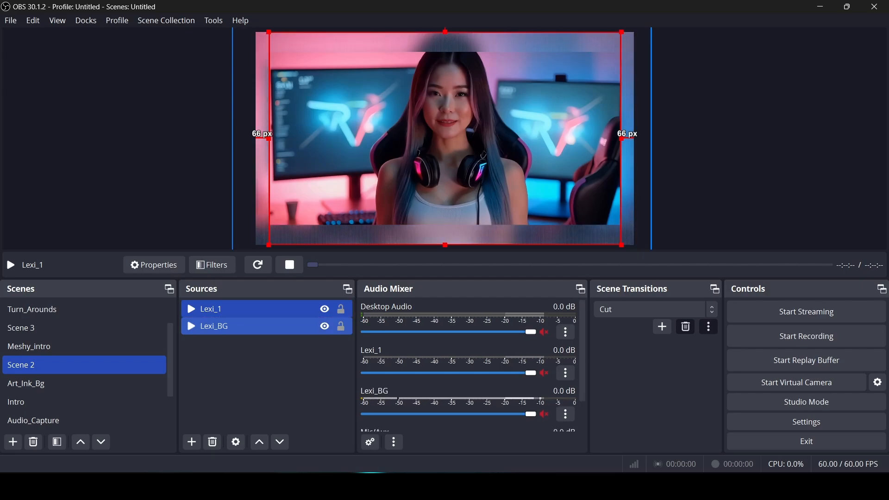
{"action": "left_click", "coordinate": [297, 309]}
{"action": "left_click", "coordinate": [325, 309]}
{"action": "left_click", "coordinate": [187, 319], "text": "ctrl"}
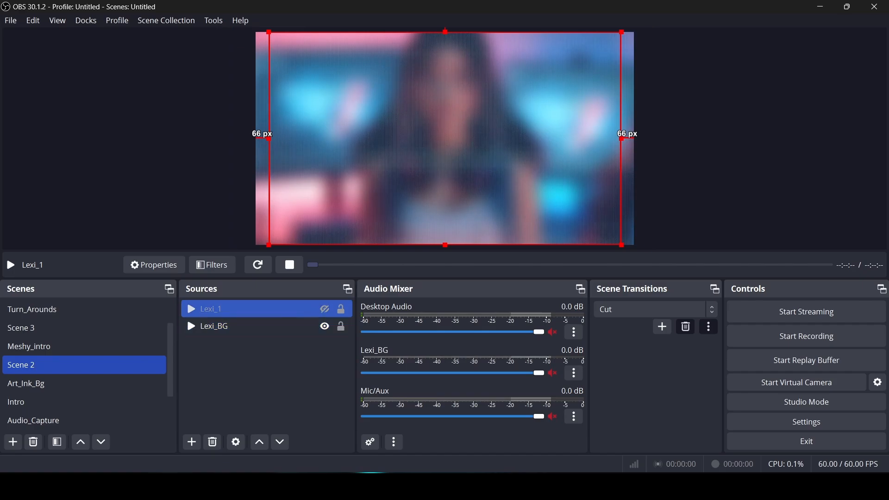
{"action": "left_click", "coordinate": [325, 309]}
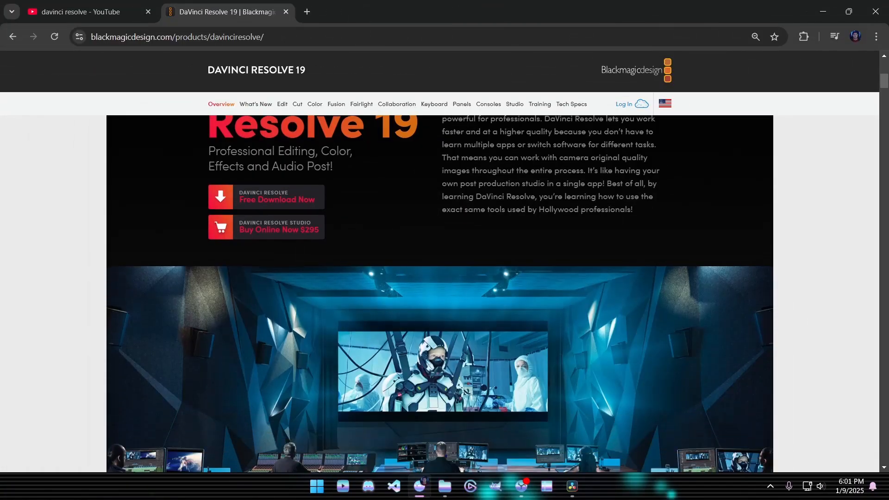
Step: Switch to the DaVinci Resolve 19 product page in the browser and look over its new features, collaboration and post-production page sections
{"action": "scroll", "coordinate": [439, 294], "scroll_direction": "down", "scroll_amount": 10}
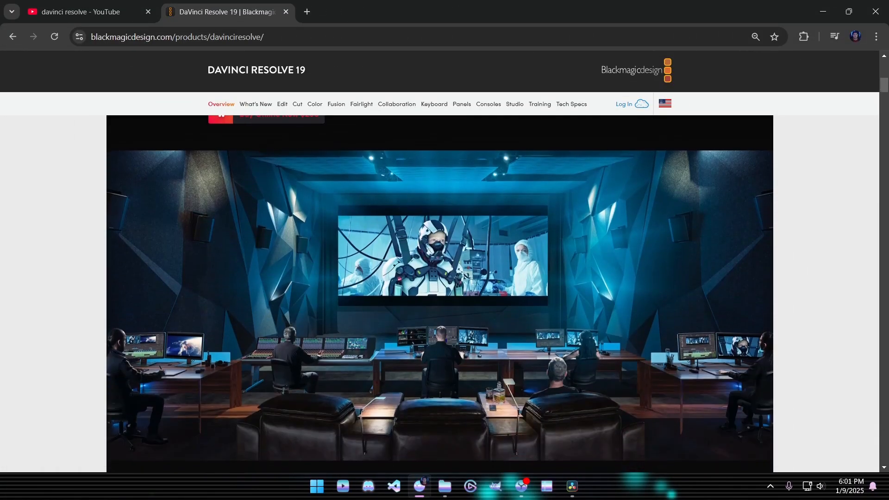
{"action": "scroll", "coordinate": [439, 294], "scroll_direction": "down", "scroll_amount": 8}
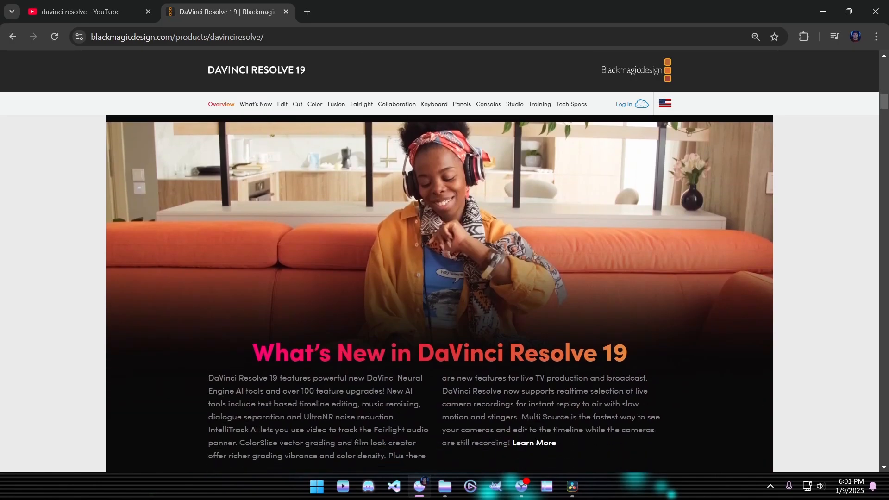
{"action": "scroll", "coordinate": [510, 194], "scroll_direction": "down", "scroll_amount": 6}
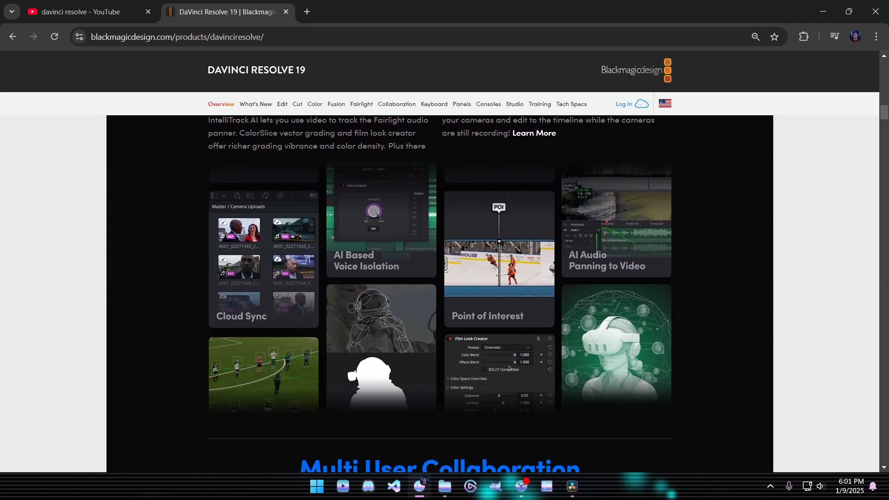
{"action": "scroll", "coordinate": [509, 194], "scroll_direction": "down", "scroll_amount": 8}
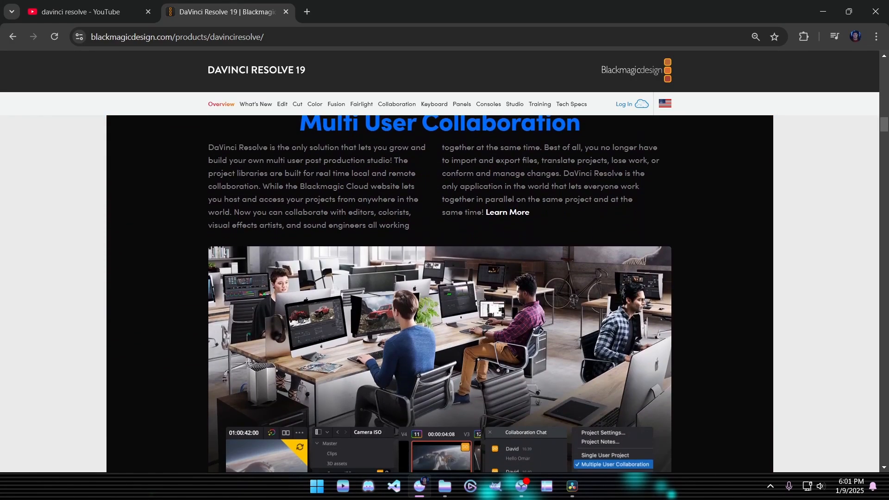
{"action": "scroll", "coordinate": [440, 294], "scroll_direction": "down", "scroll_amount": 4}
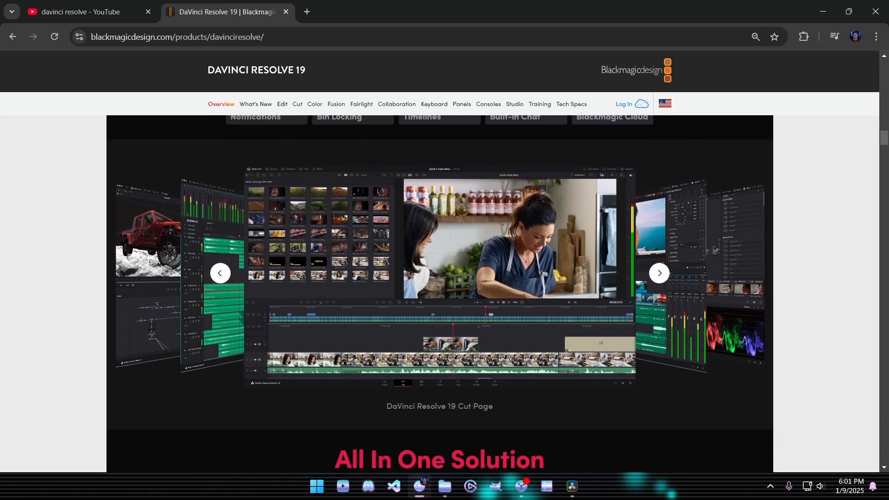
{"action": "scroll", "coordinate": [440, 294], "scroll_direction": "down", "scroll_amount": 9}
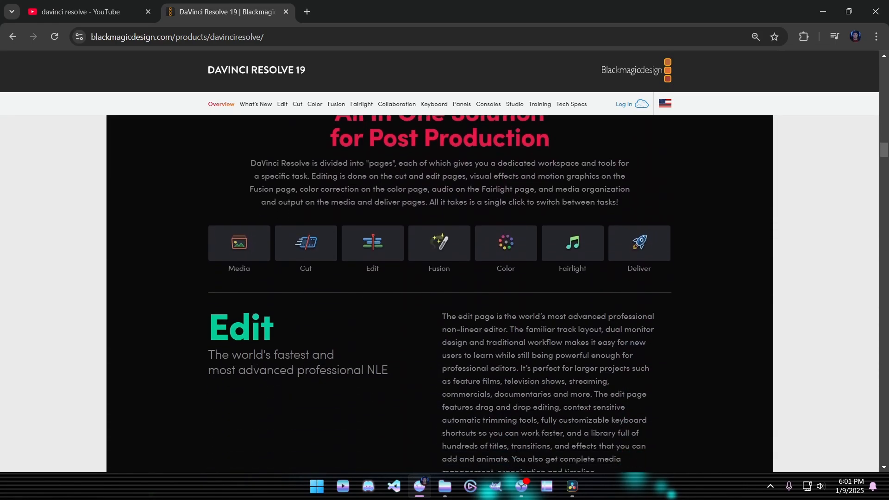
{"action": "scroll", "coordinate": [439, 294], "scroll_direction": "down", "scroll_amount": 5}
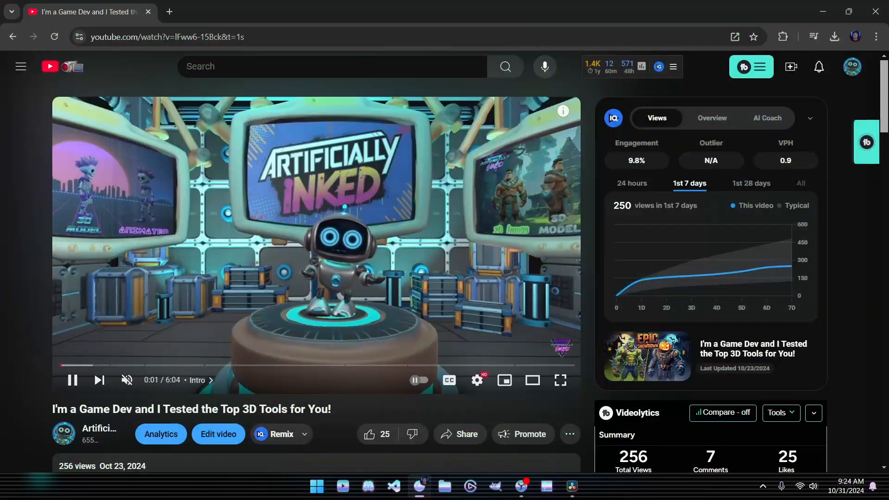
Step: On YouTube, examine the description and timecodes of the video "I'm a Game Dev and I Tested the Top 3D Tools for You!"
{"action": "scroll", "coordinate": [316, 231], "scroll_direction": "down", "scroll_amount": 2}
{"action": "scroll", "coordinate": [442, 278], "scroll_direction": "down", "scroll_amount": 7}
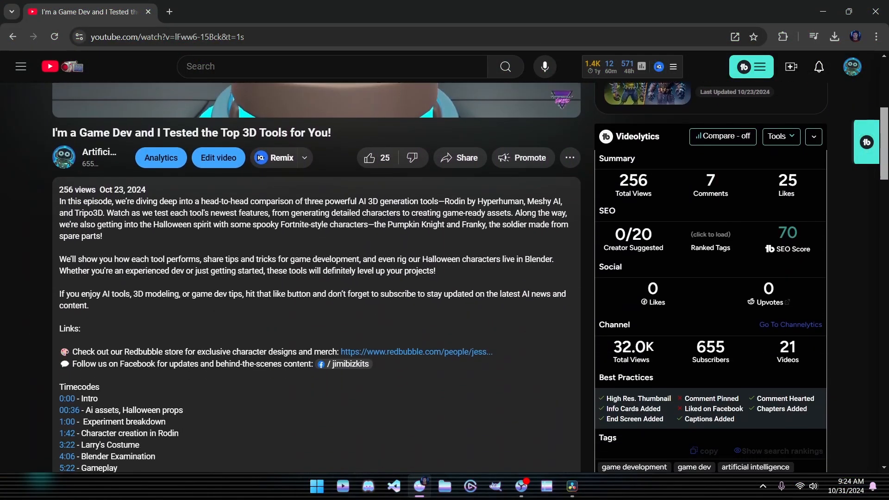